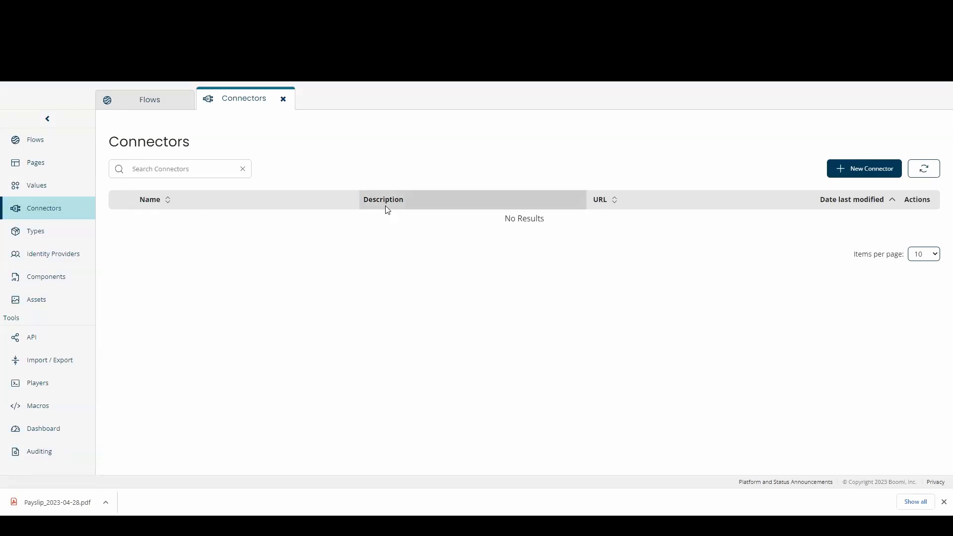
- Start a new Boomi Integration Service connector named MCR-LocalAtom with atom type Other
left_click(864, 168)
left_click(163, 159)
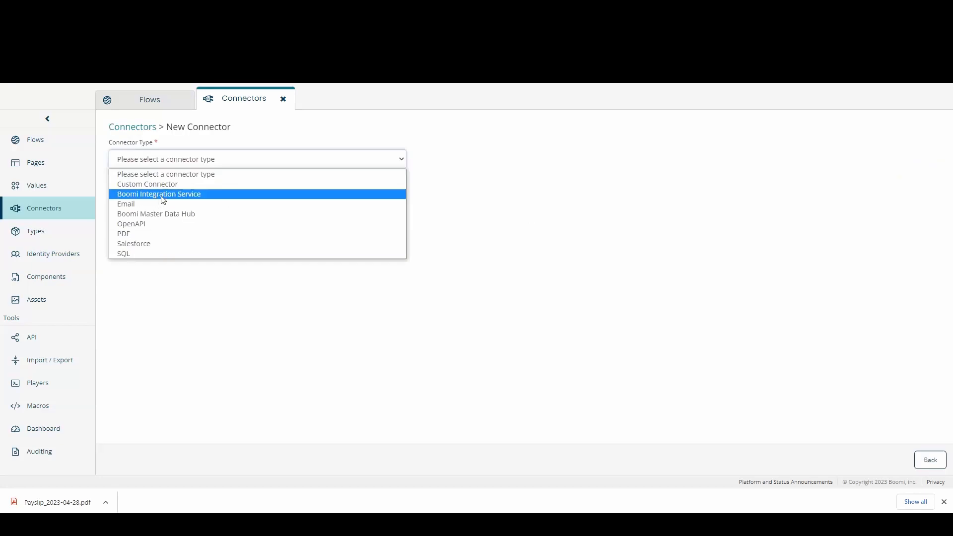
left_click(164, 194)
left_click(186, 242)
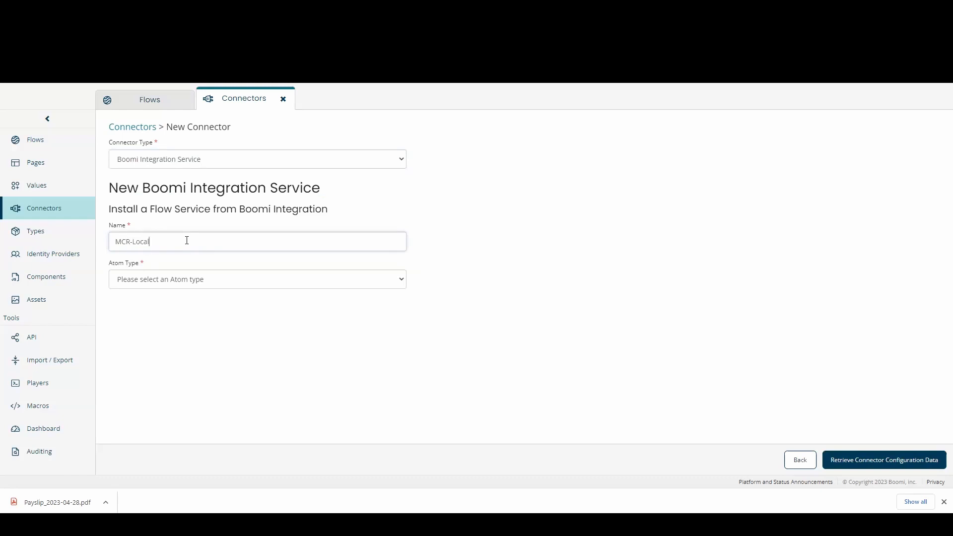
left_click(179, 280)
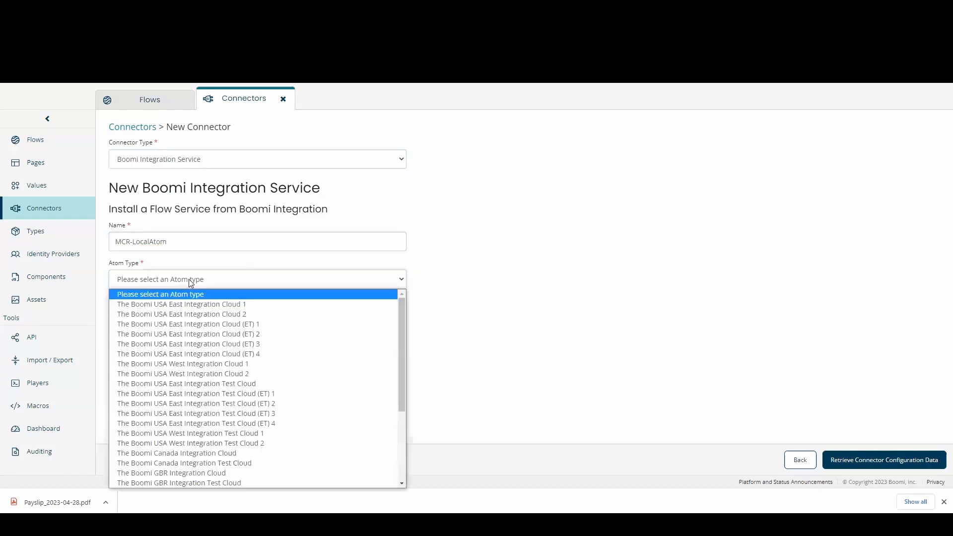
scroll(263, 339, "down", 3)
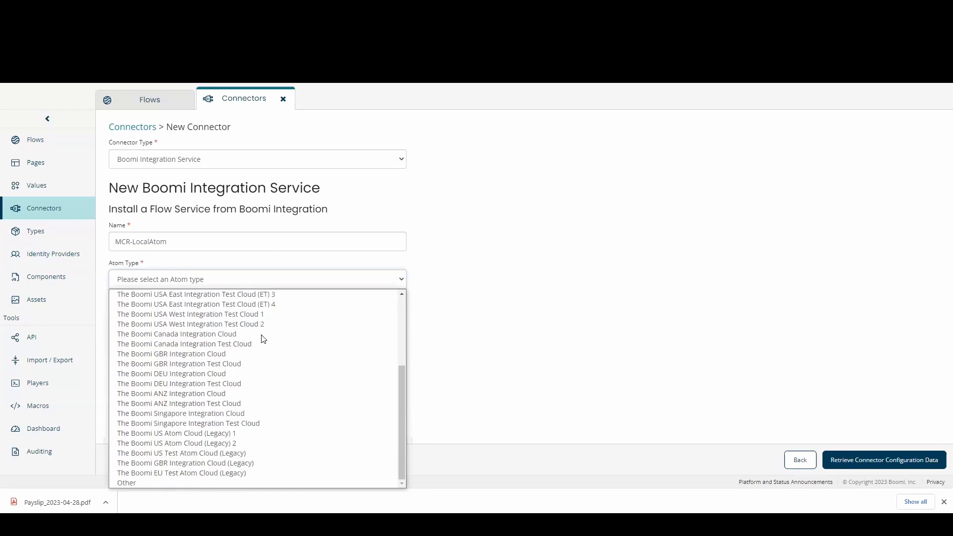
left_click(191, 483)
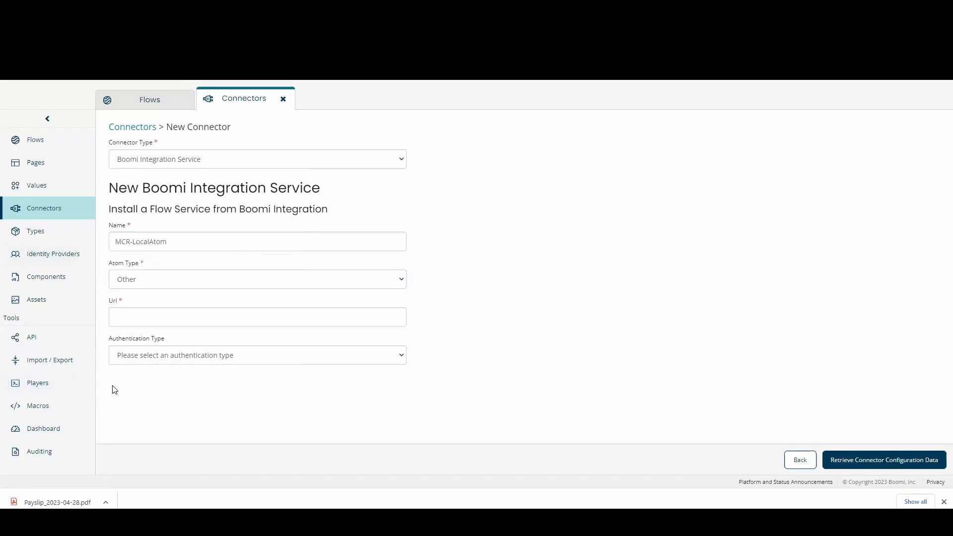
- Paste the atom's port 9090 URL, choose Basic authentication, and install the connector
left_click(162, 319)
key("ctrl+v")
left_click(295, 355)
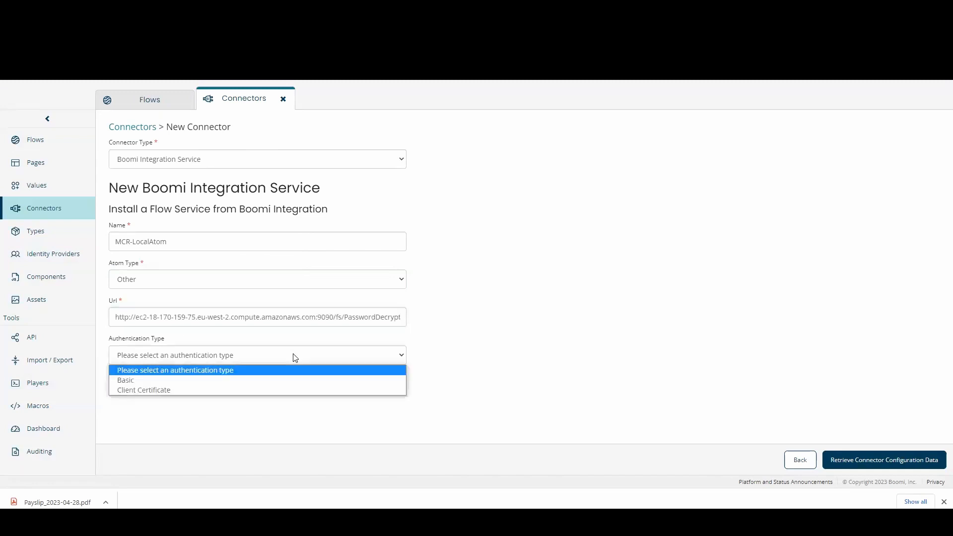
left_click(198, 379)
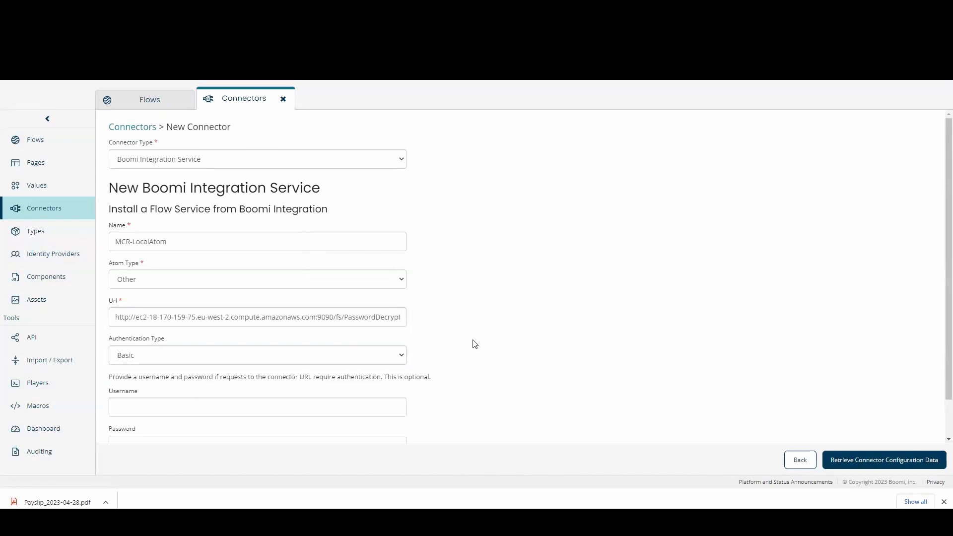
scroll(473, 343, "down", 2)
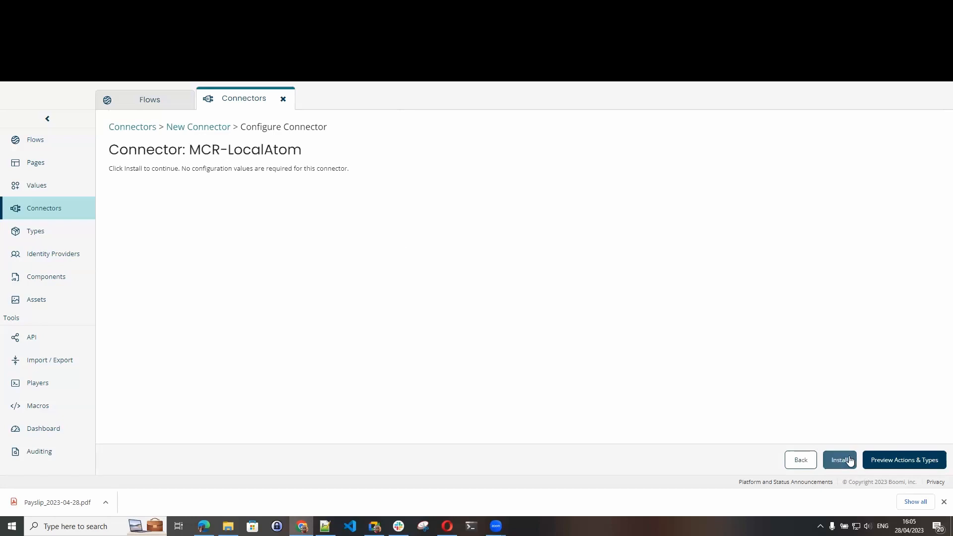
left_click(850, 461)
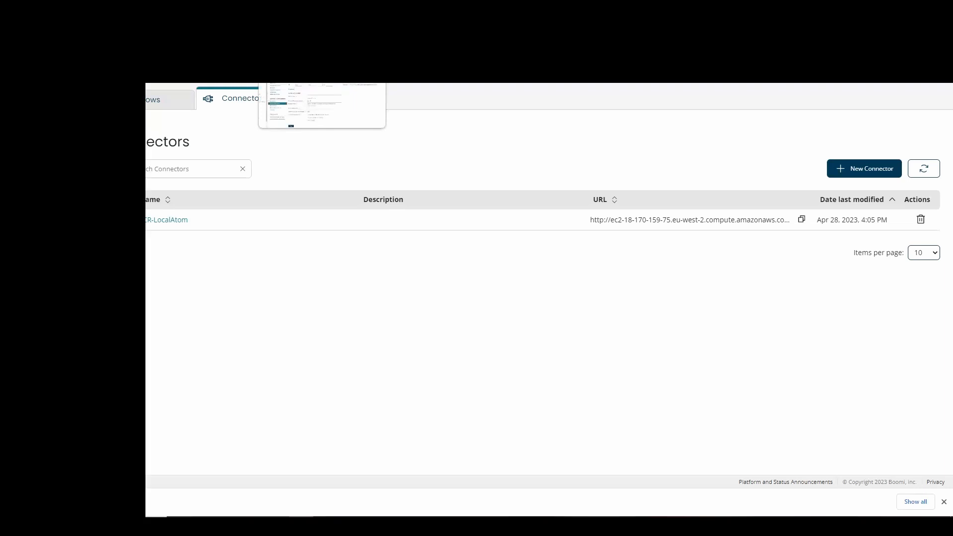
- Add listening port 9091 to the Shared Web Server, save, and restart the plugin
left_click(303, 8)
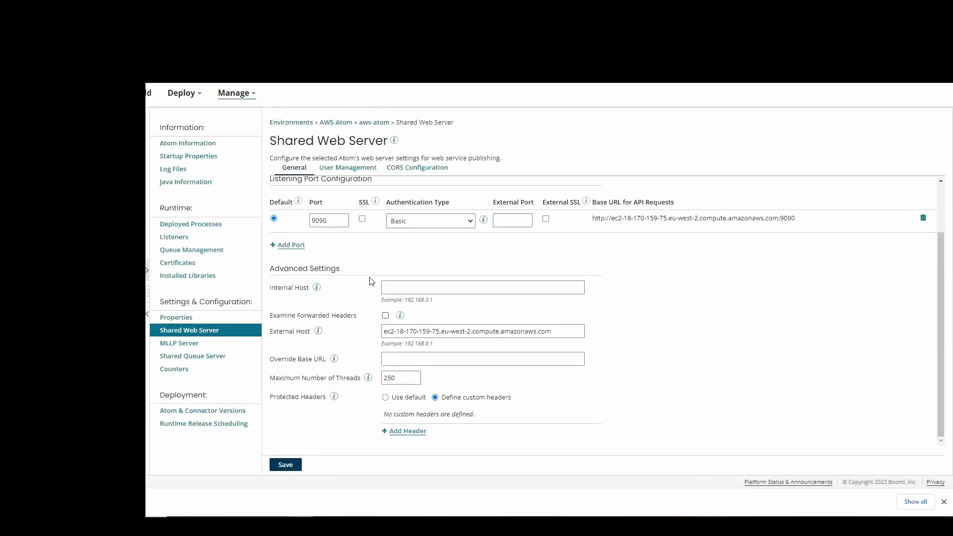
left_click(292, 248)
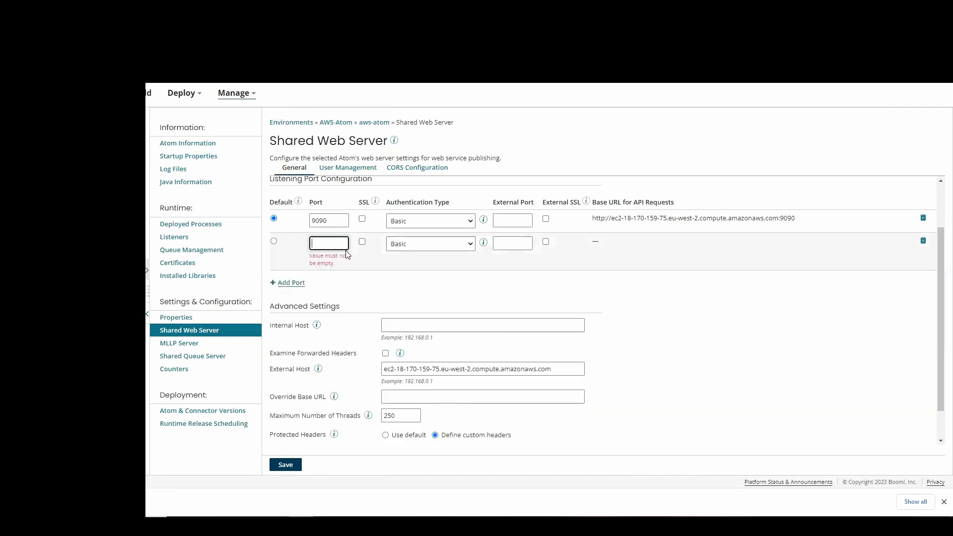
type("9091")
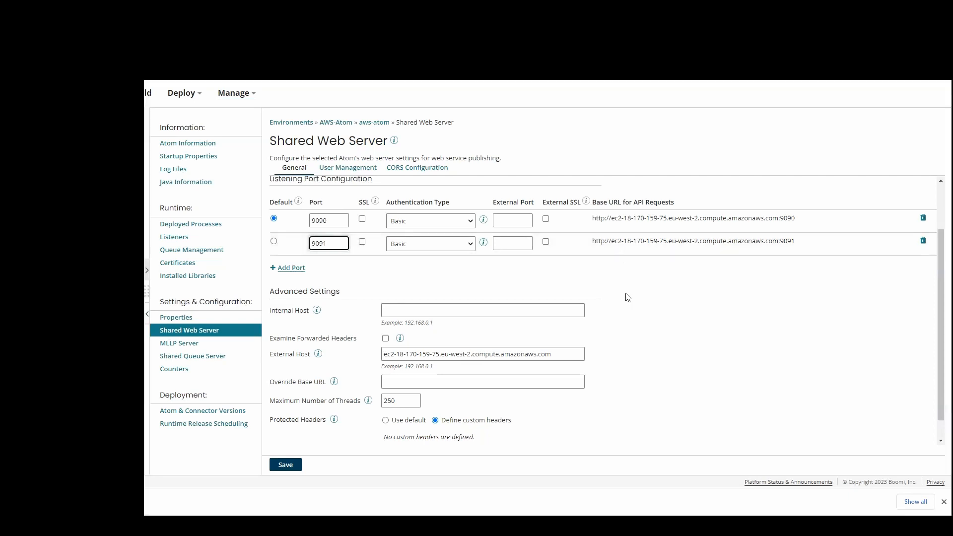
left_click(286, 464)
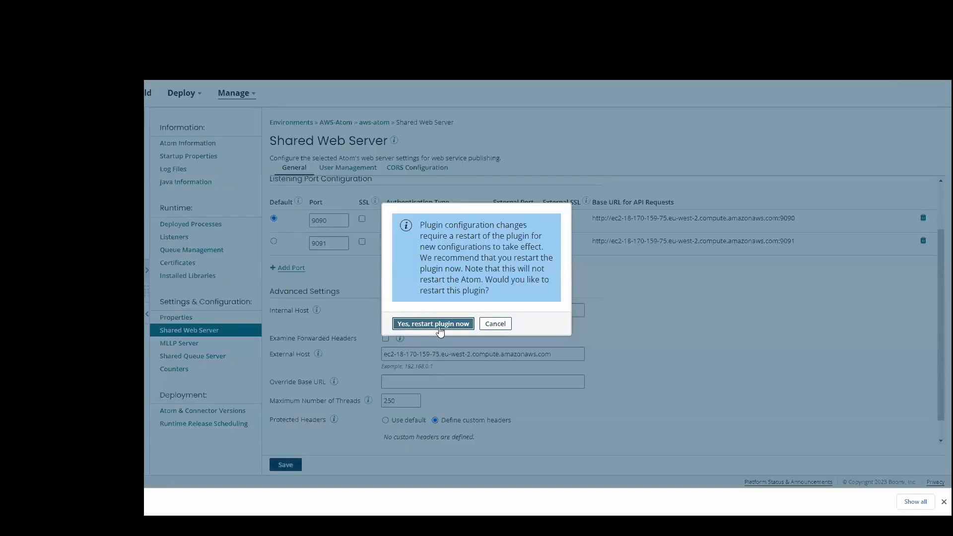
left_click(434, 324)
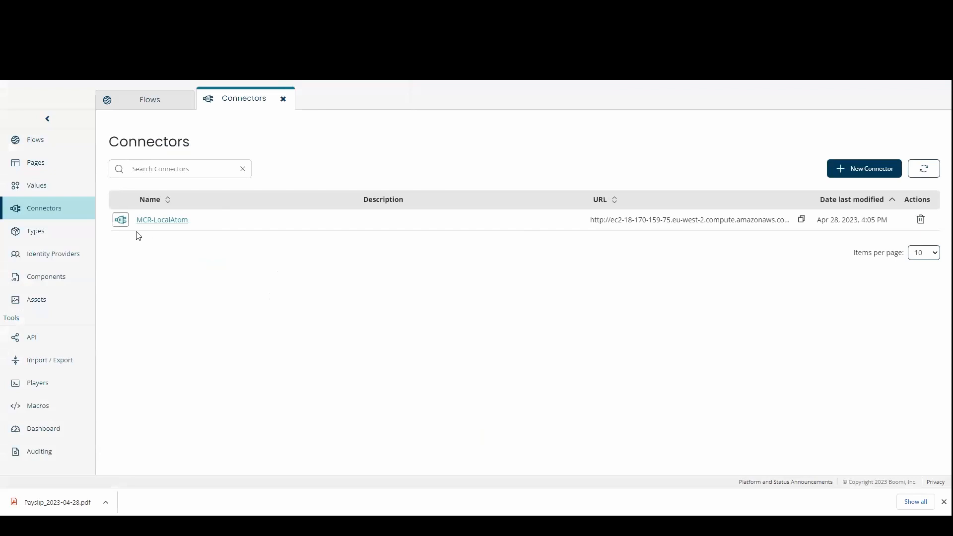
- Change the MCR-LocalAtom connector URL port from 9090 to 9091 and save the connector
left_click(166, 221)
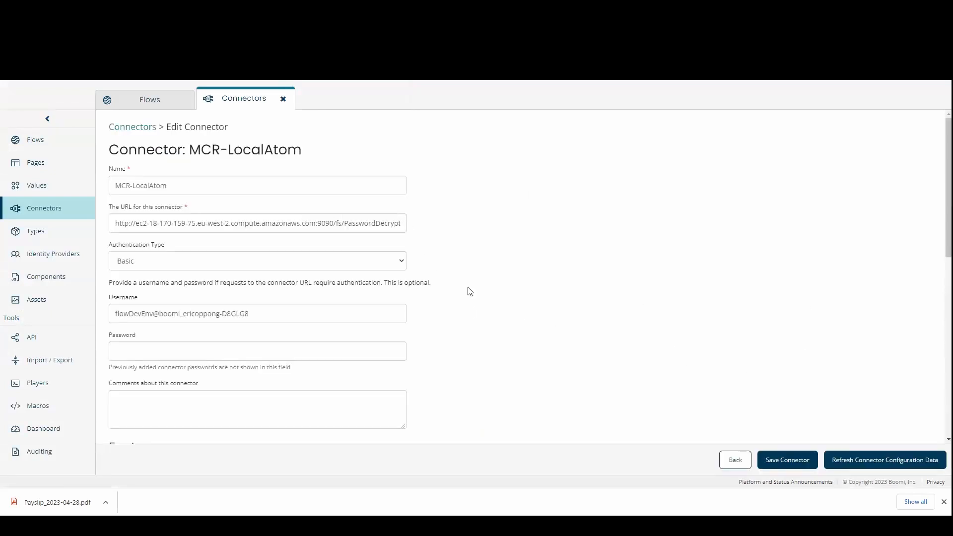
left_click(330, 223)
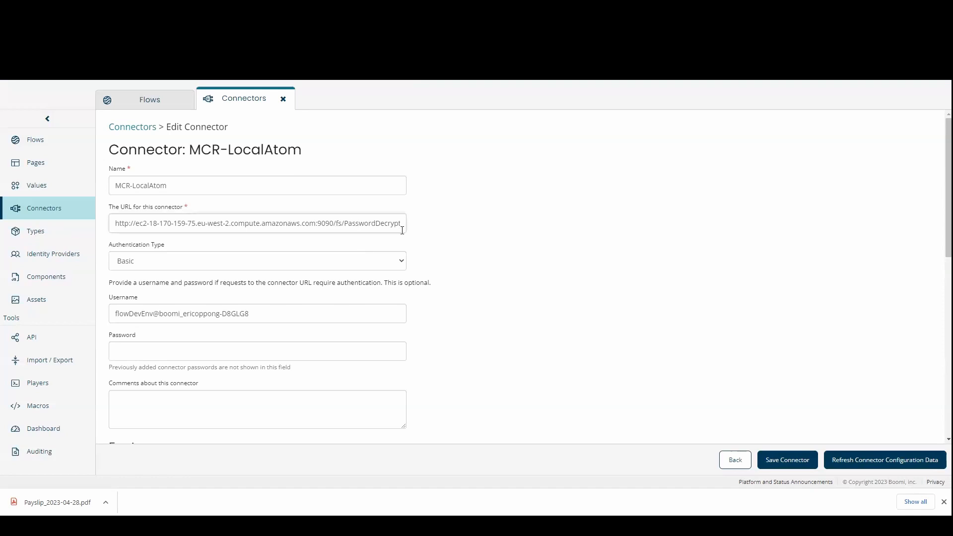
key("Delete")
type("1")
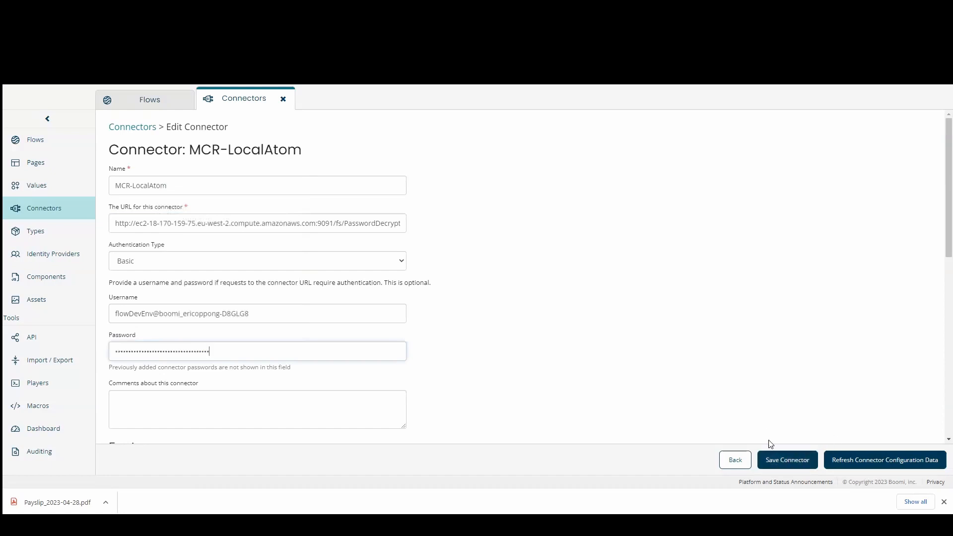
left_click(785, 463)
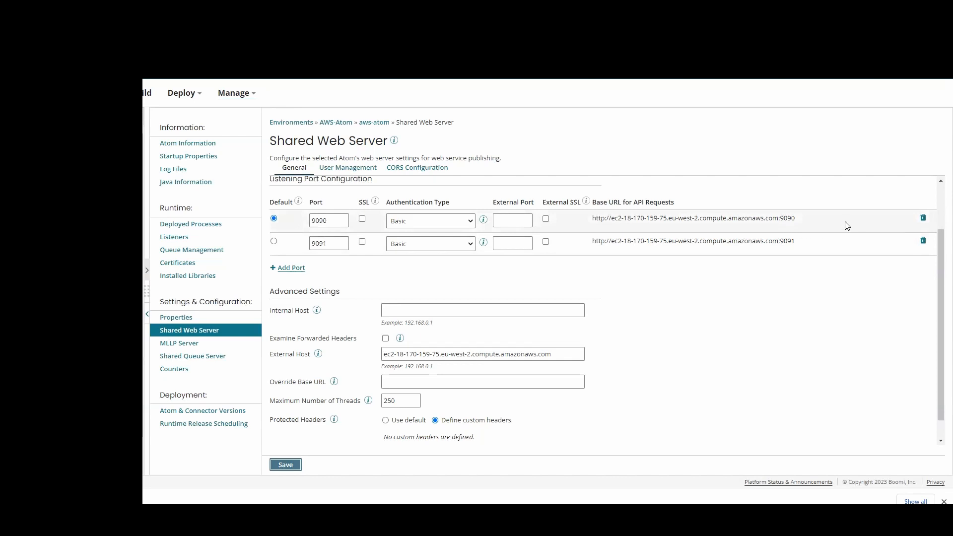
- Delete the 9090 port listener, save the Shared Web Server, and restart the plugin
left_click(923, 220)
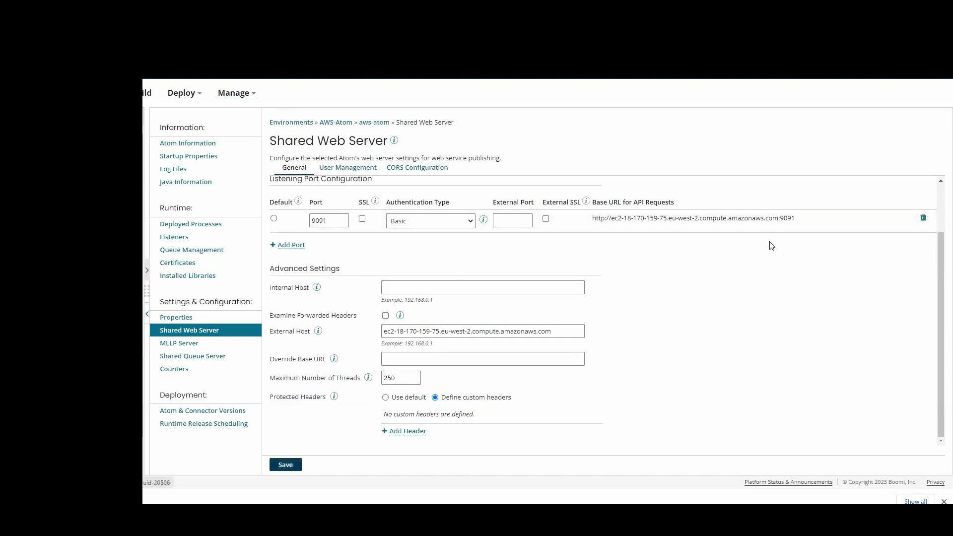
left_click(293, 463)
left_click(439, 323)
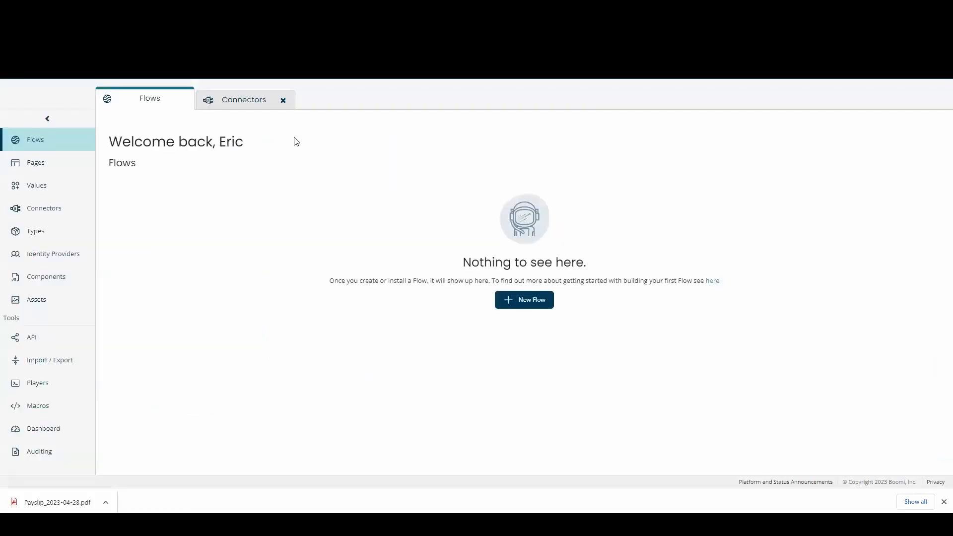
- Create and save a new flow named Test
left_click(237, 105)
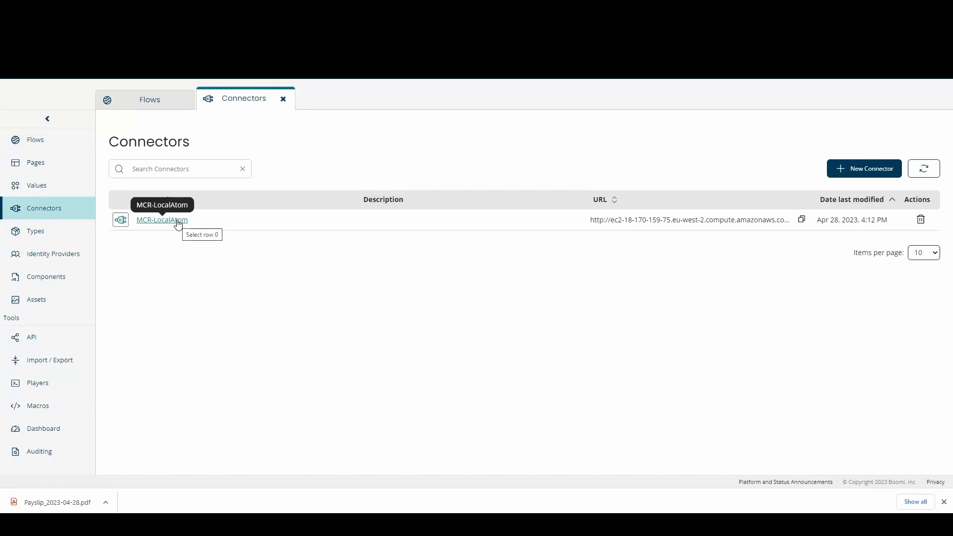
left_click(148, 105)
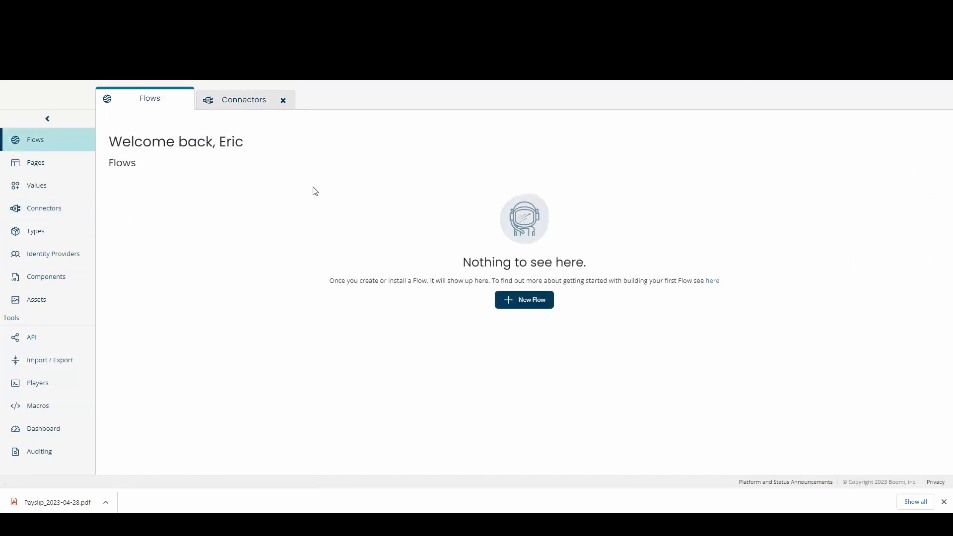
left_click(525, 297)
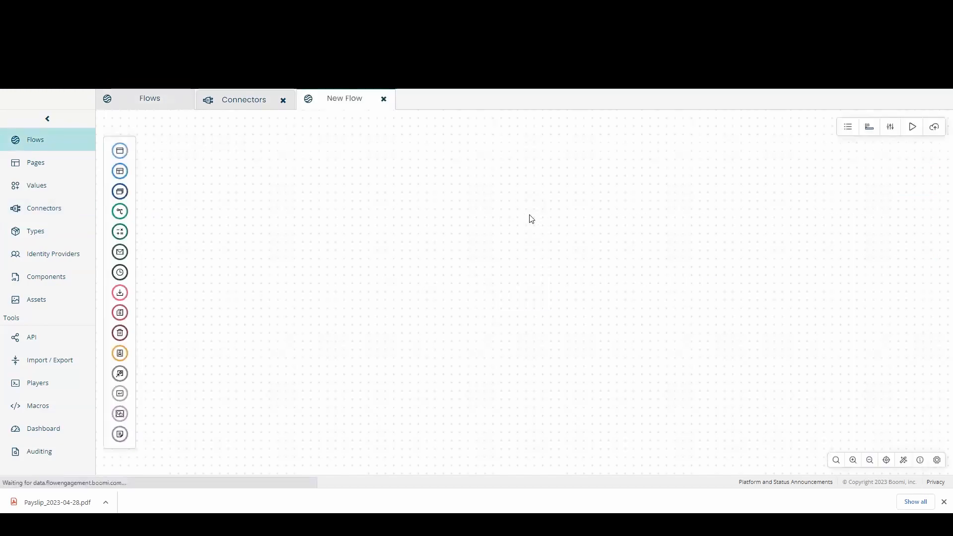
type("Test")
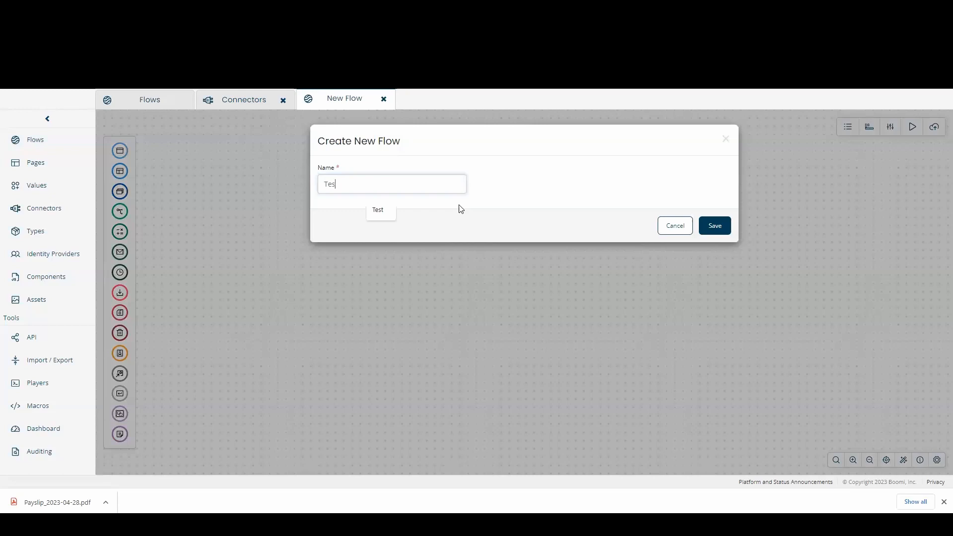
left_click(732, 225)
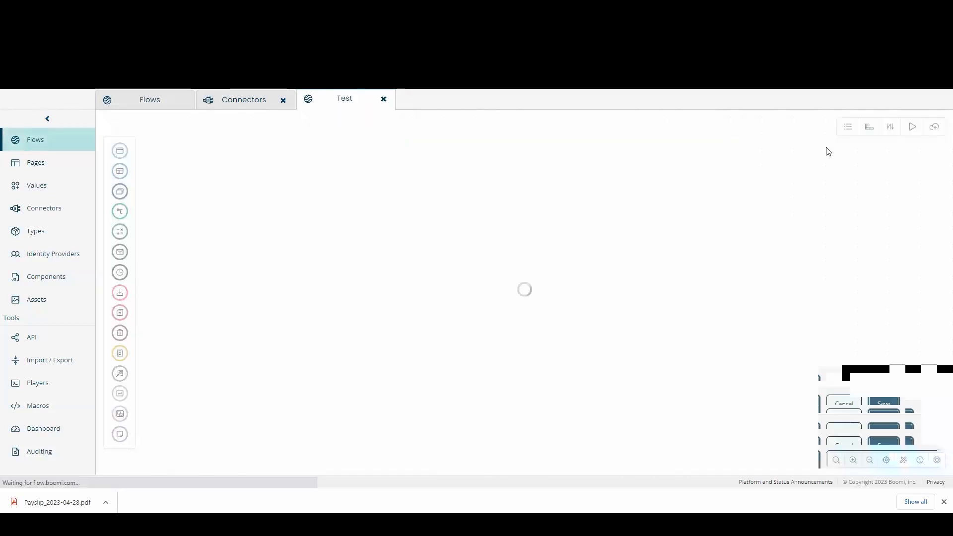
- Import the existing MCR-LocalAtom connector into the Test flow, then return to the knowledge article
left_click(847, 130)
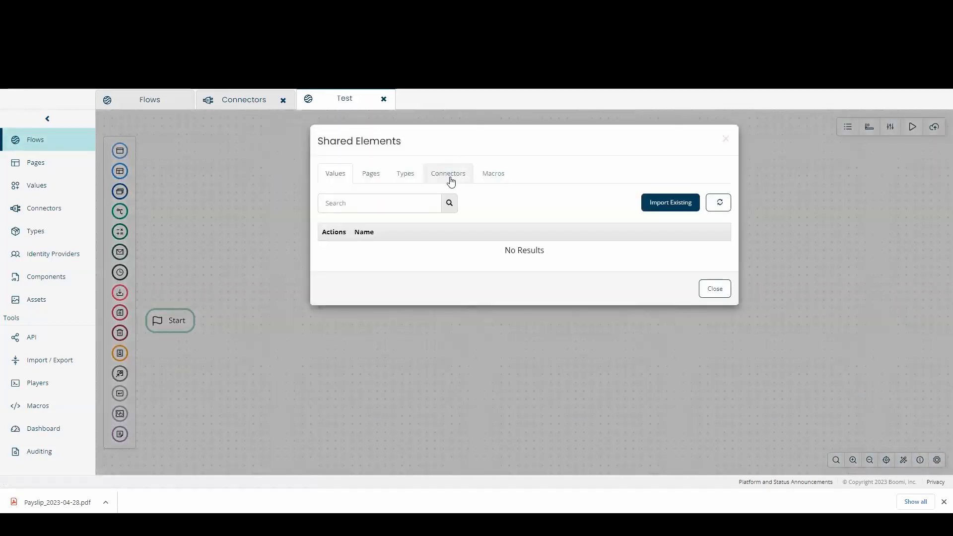
left_click(447, 174)
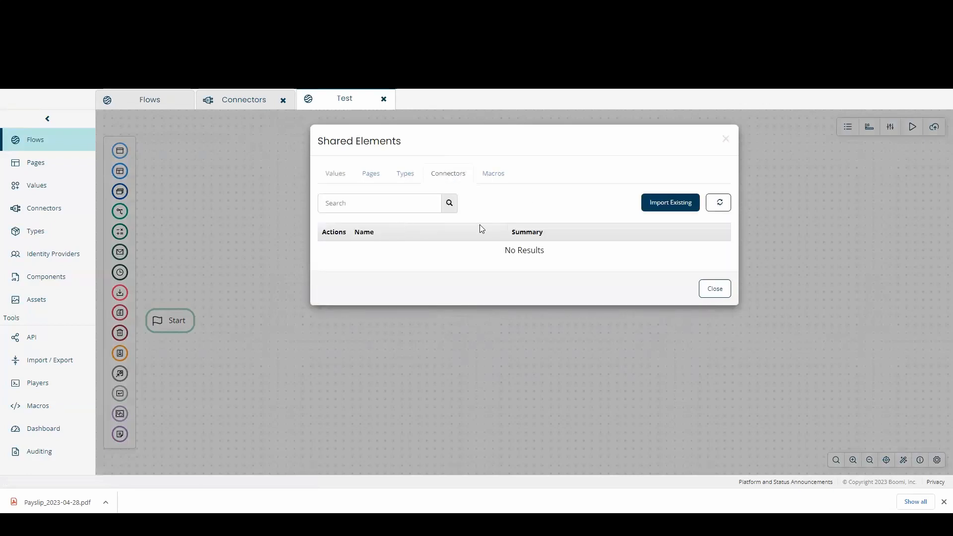
left_click(667, 204)
left_click(343, 222)
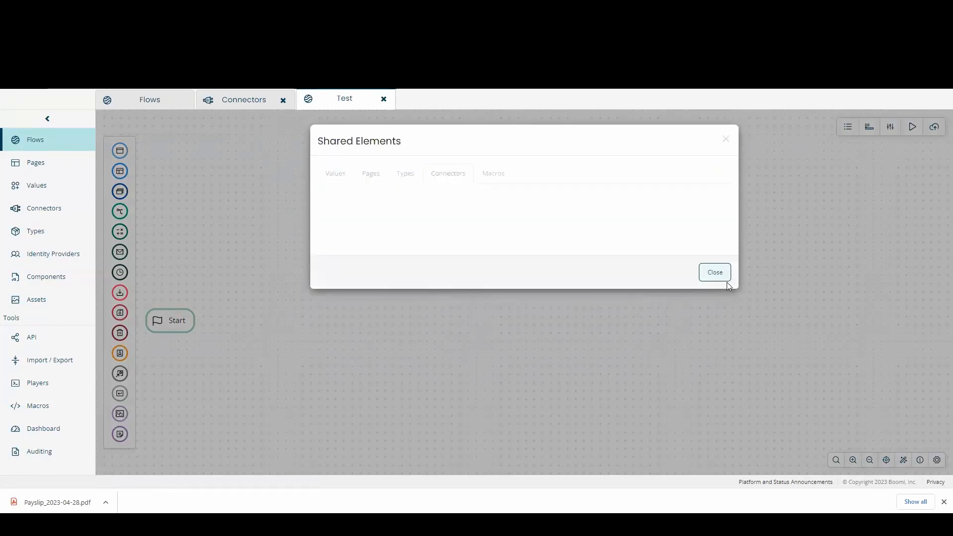
left_click(717, 301)
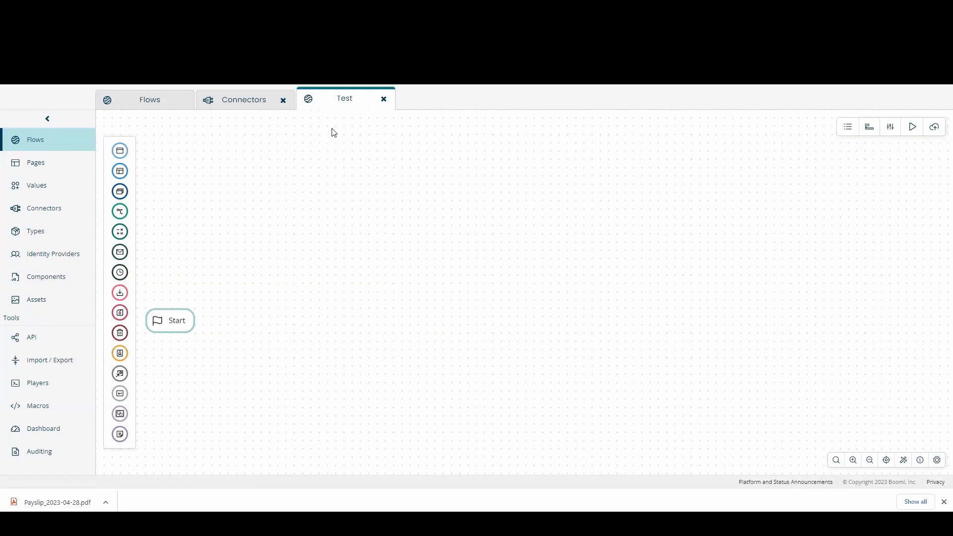
key("ctrl+Tab")
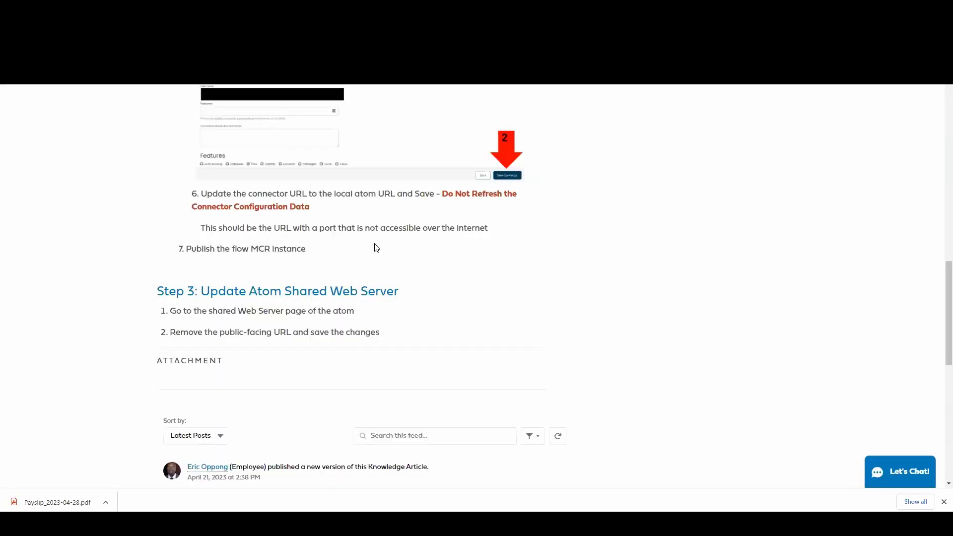
scroll(377, 247, "up", 15)
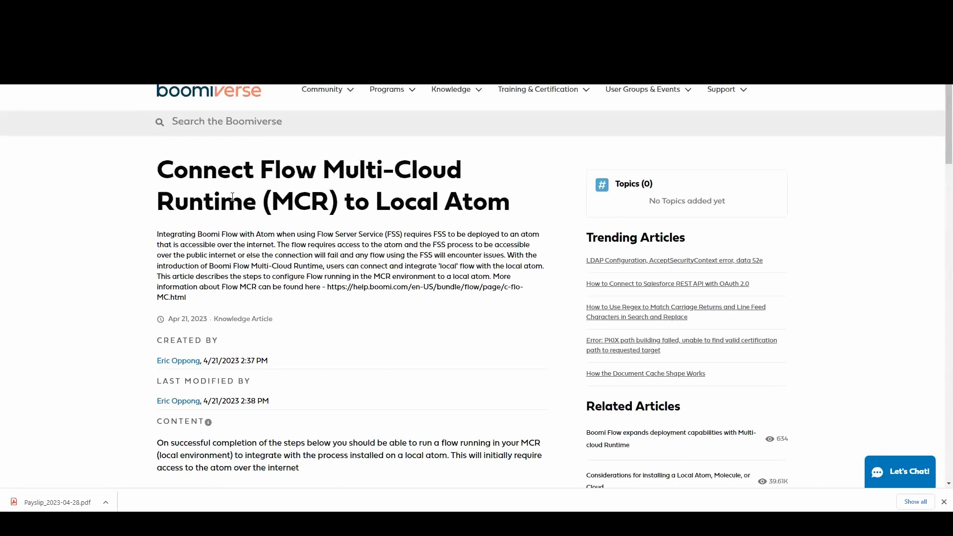